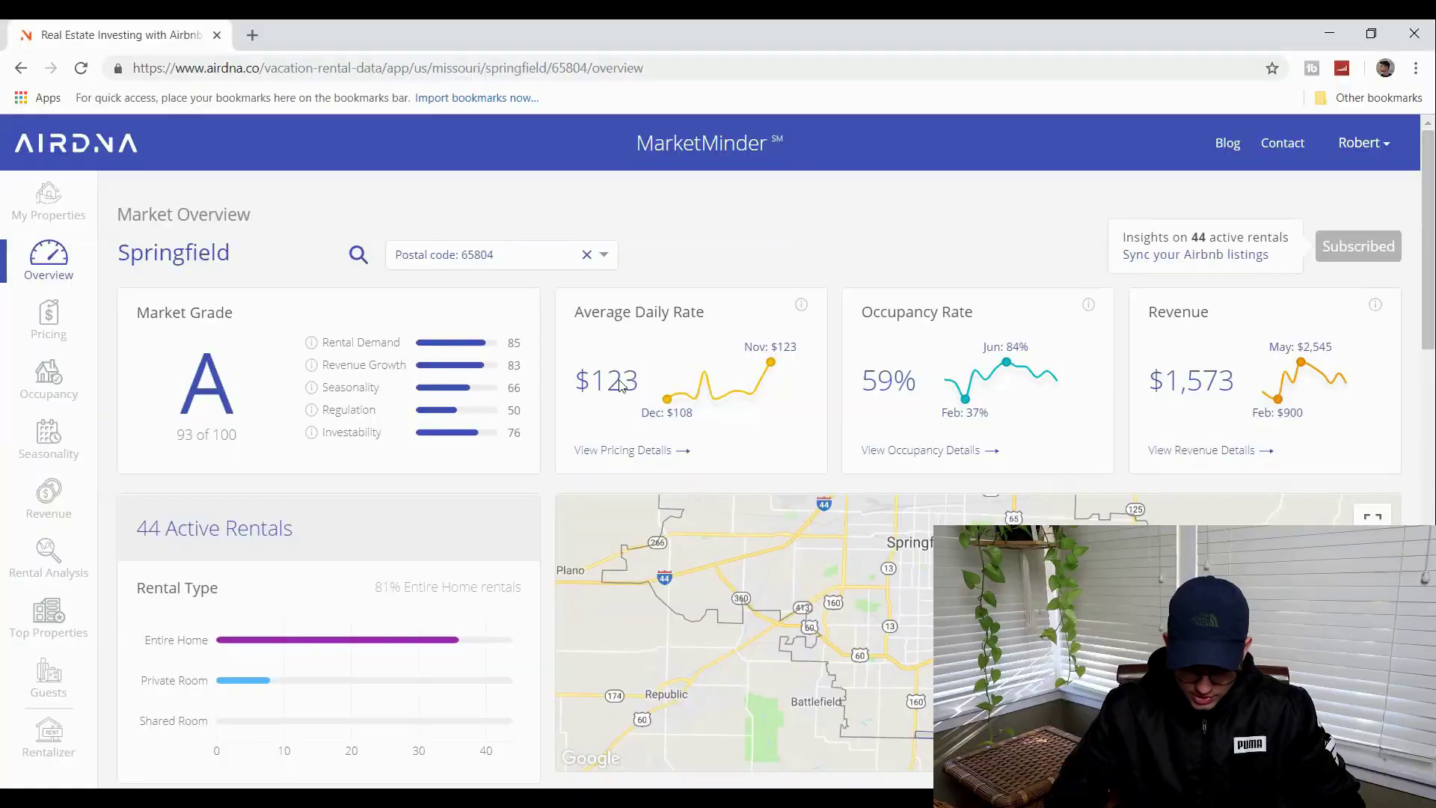
scroll(620, 385, down, 1)
scroll(619, 385, up, 1)
scroll(619, 386, down, 2)
scroll(619, 386, up, 2)
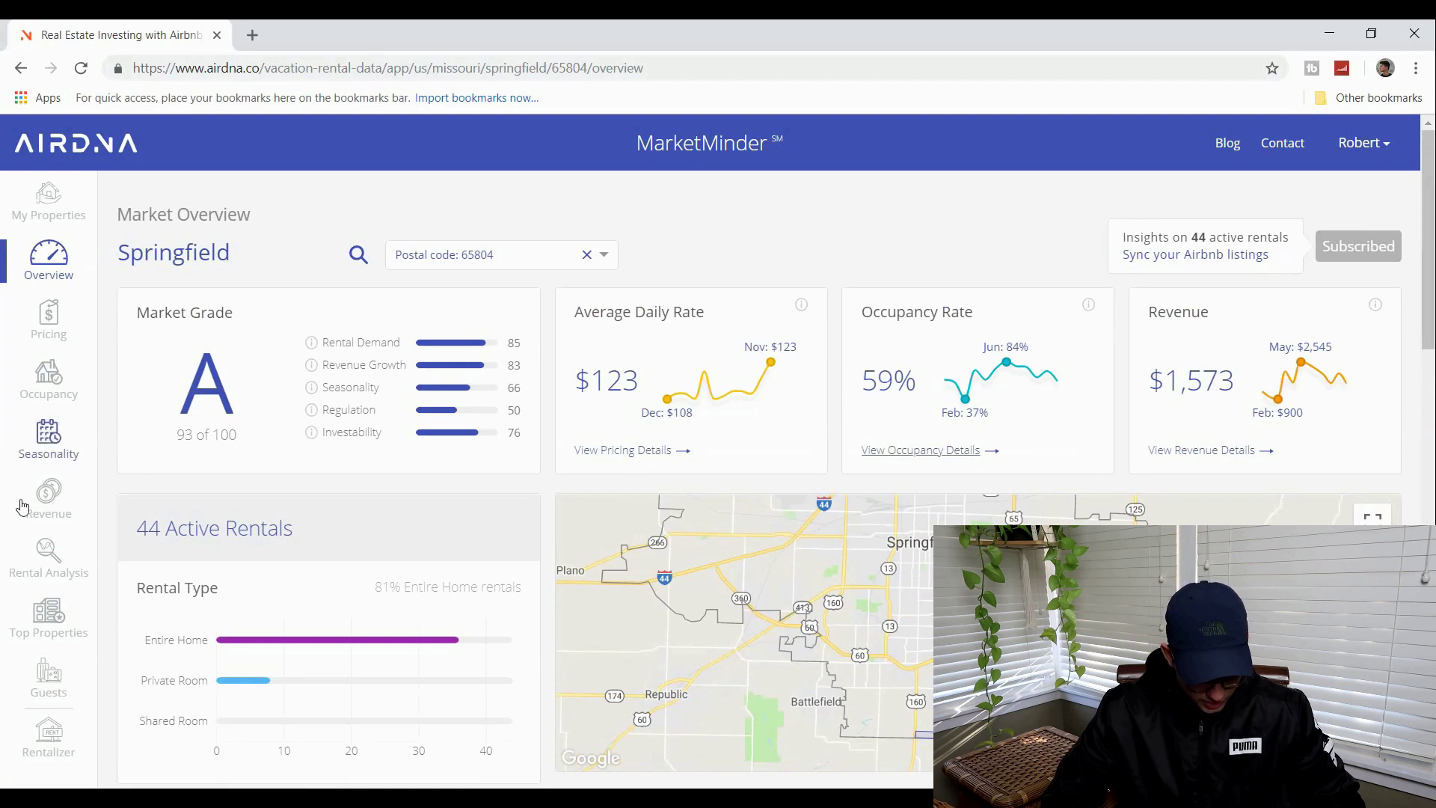
Step: Open Springfield's top properties for postal code 65804 and compare the leading rentals' annual revenue, average daily rates and reviews
click(41, 617)
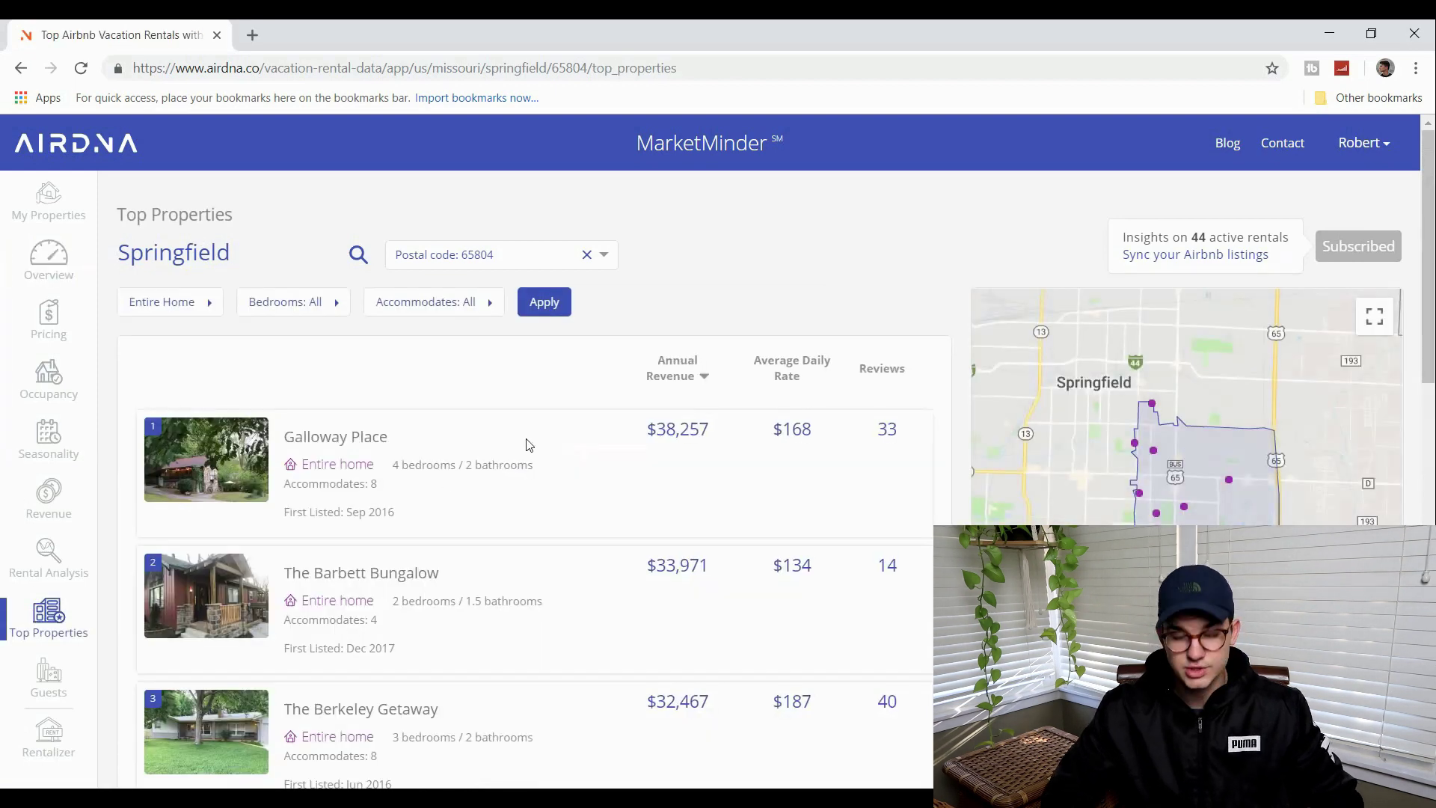
scroll(529, 446, down, 1)
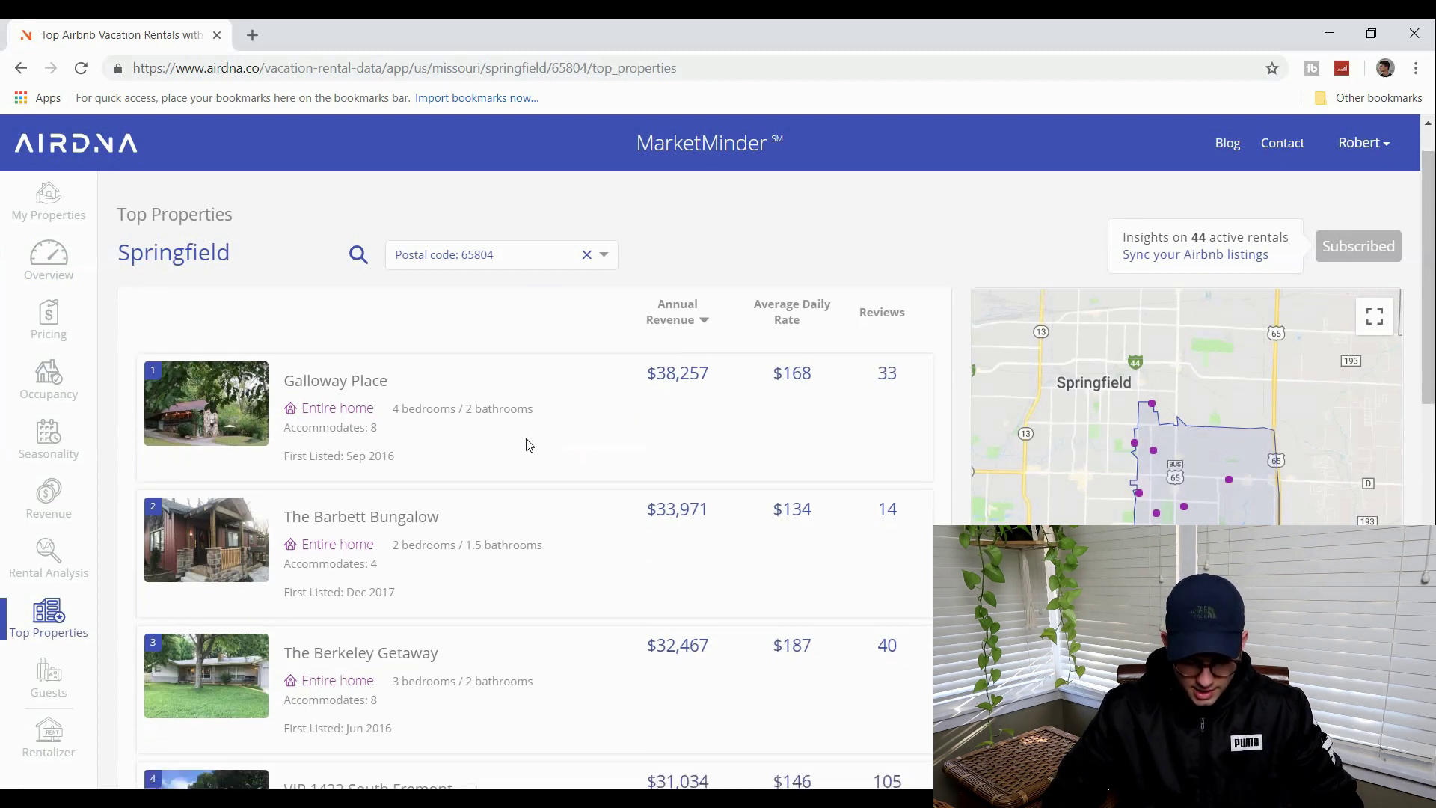
scroll(529, 445, up, 1)
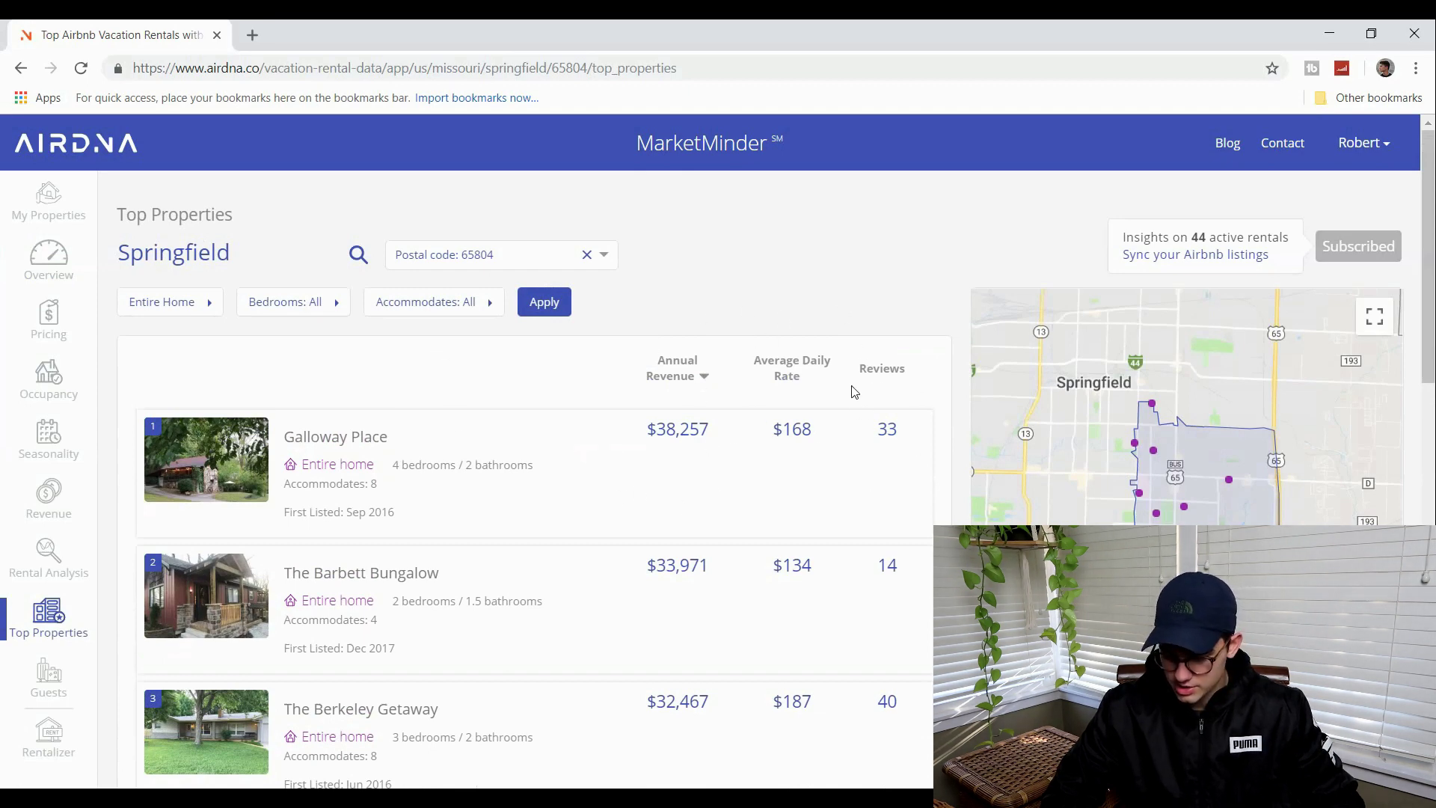
scroll(855, 391, down, 3)
scroll(855, 391, up, 3)
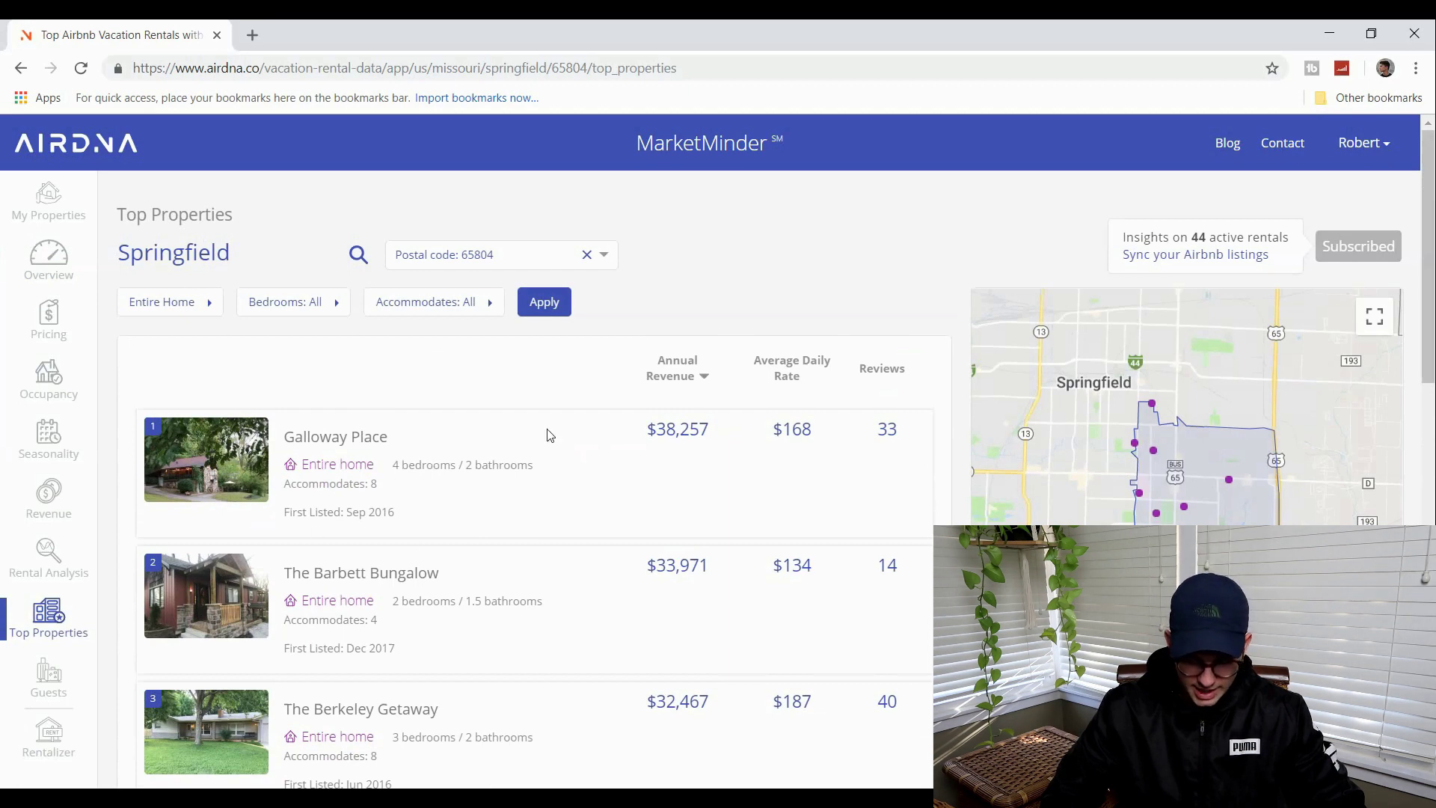
scroll(547, 436, down, 1)
scroll(547, 435, up, 1)
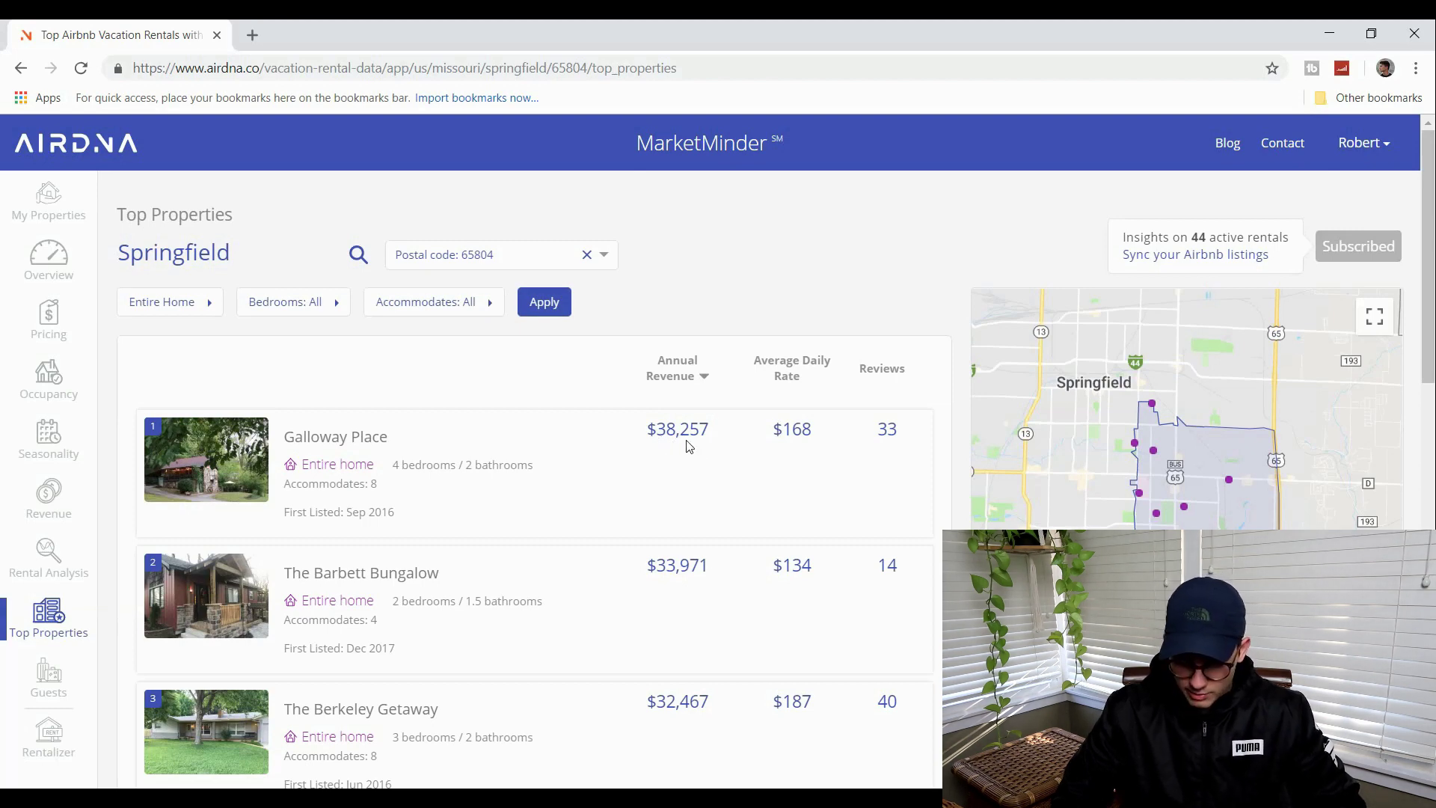
scroll(695, 468, down, 4)
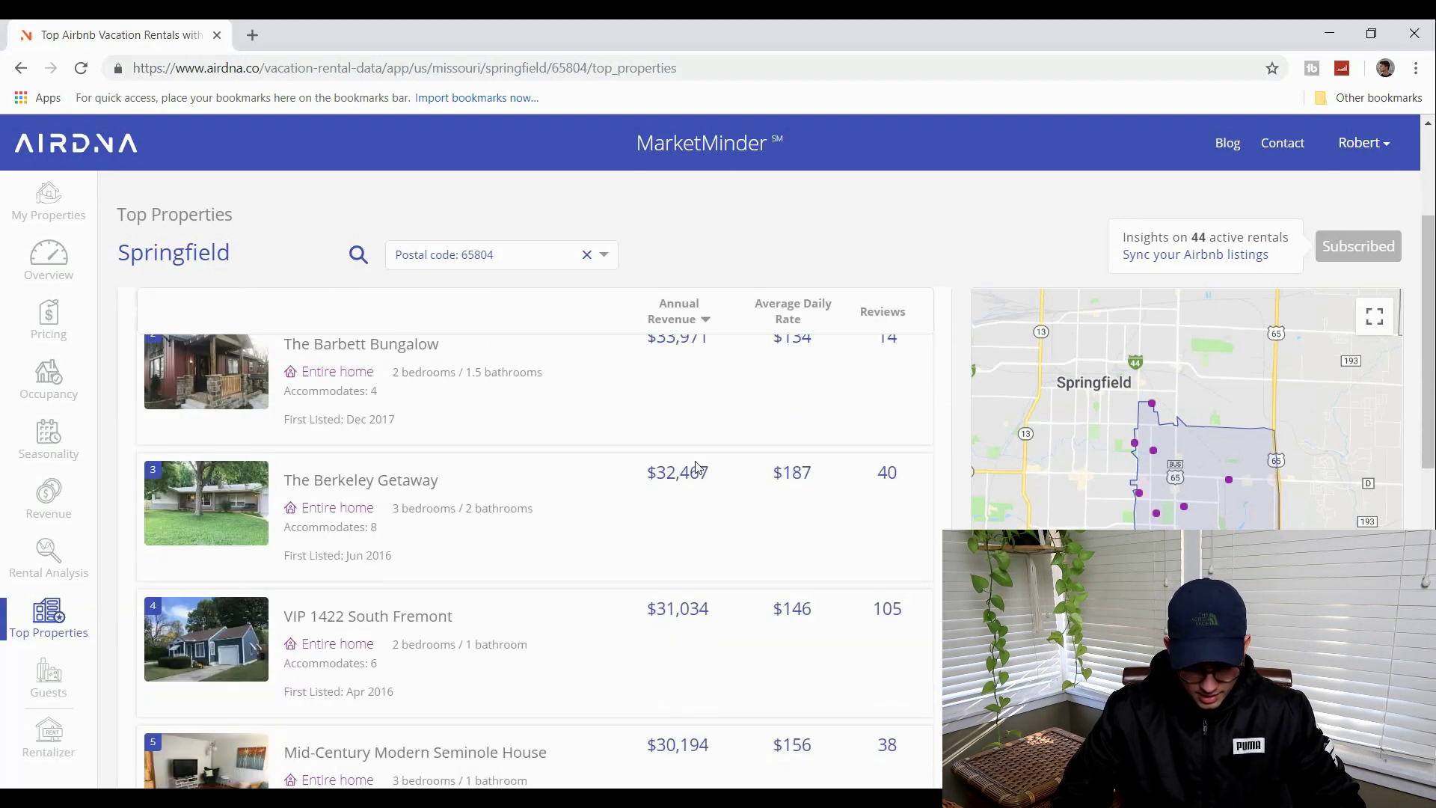
scroll(695, 468, down, 1)
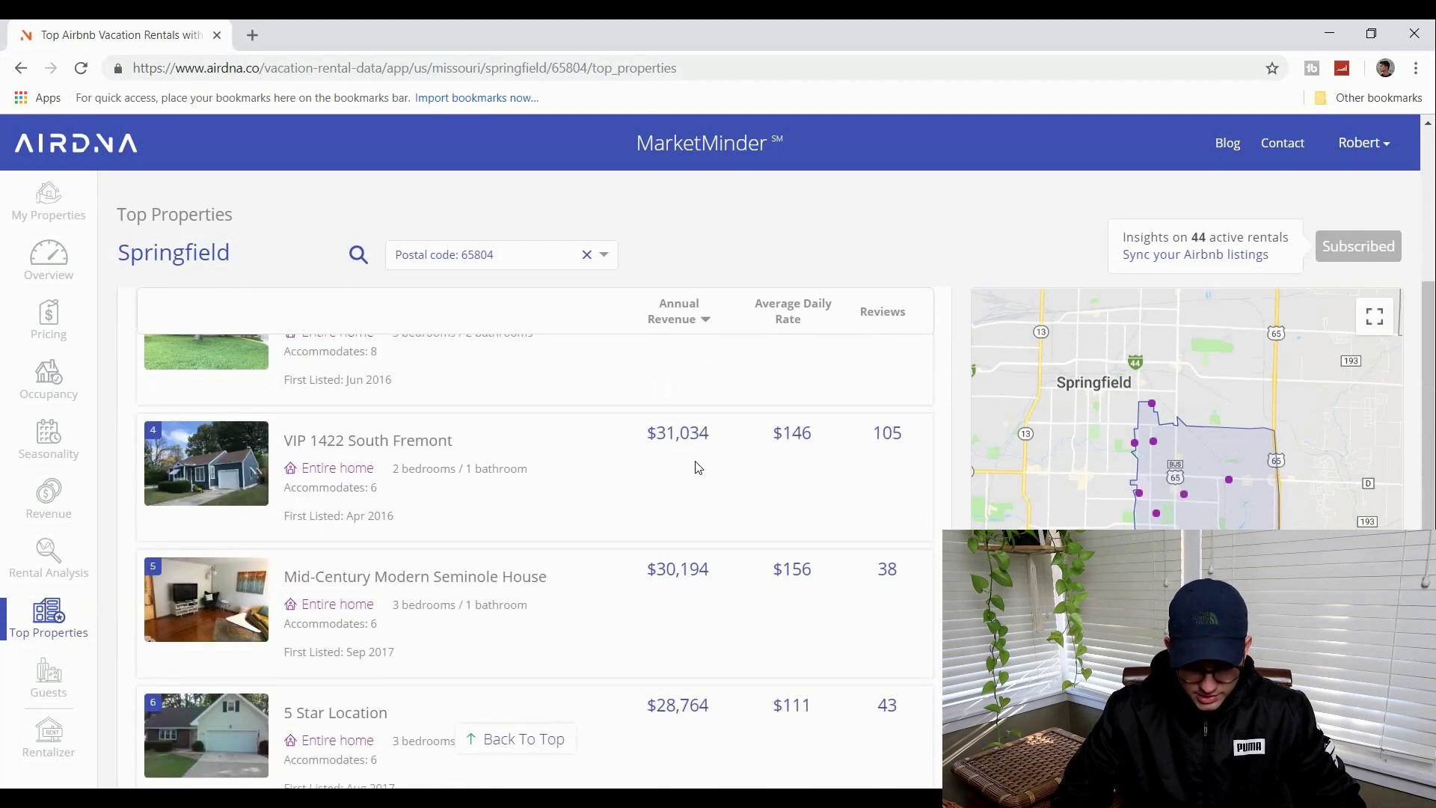
scroll(695, 468, down, 2)
scroll(695, 467, up, 7)
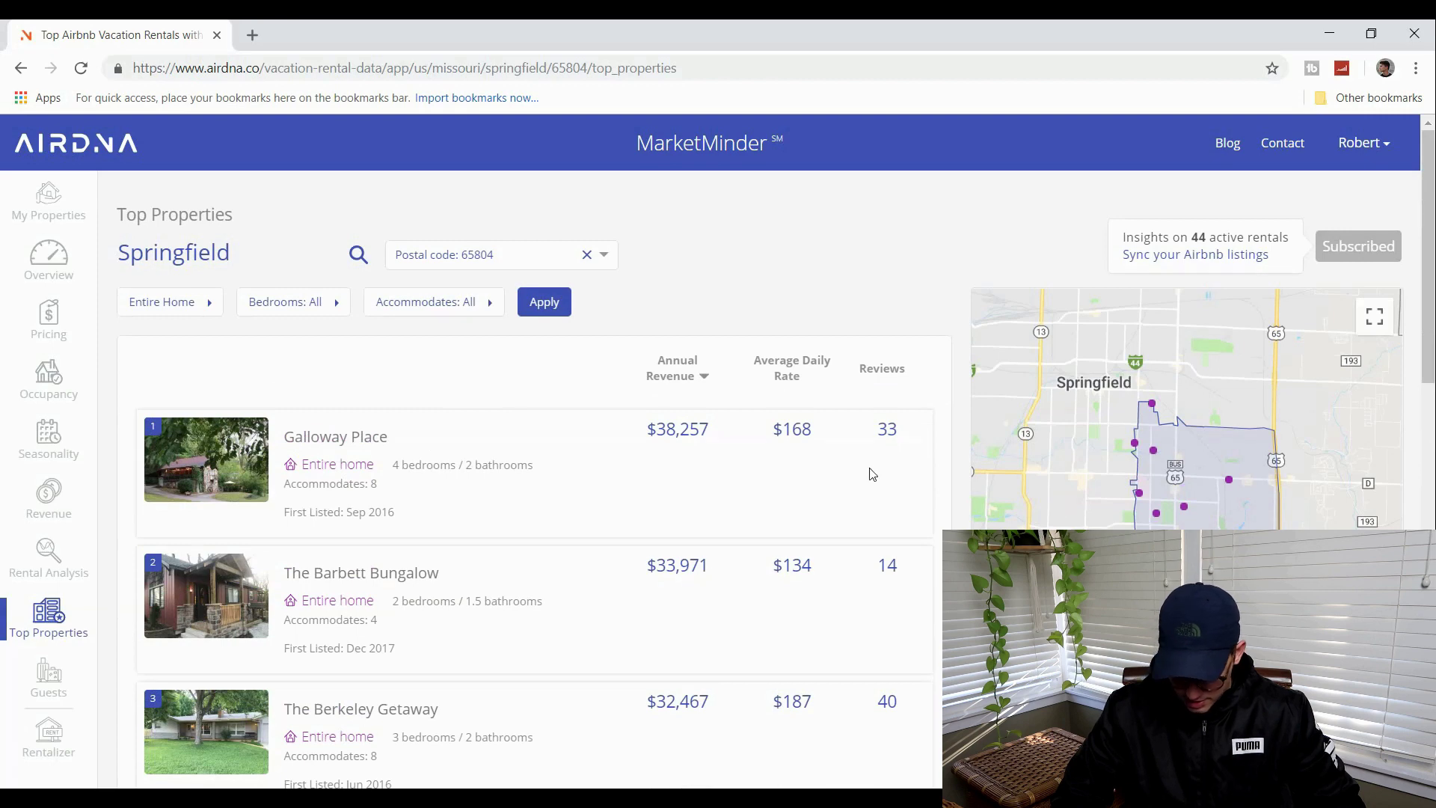
Step: View The Barbett Bungalow's Airbnb listing from the top properties ranking and close it again
click(395, 573)
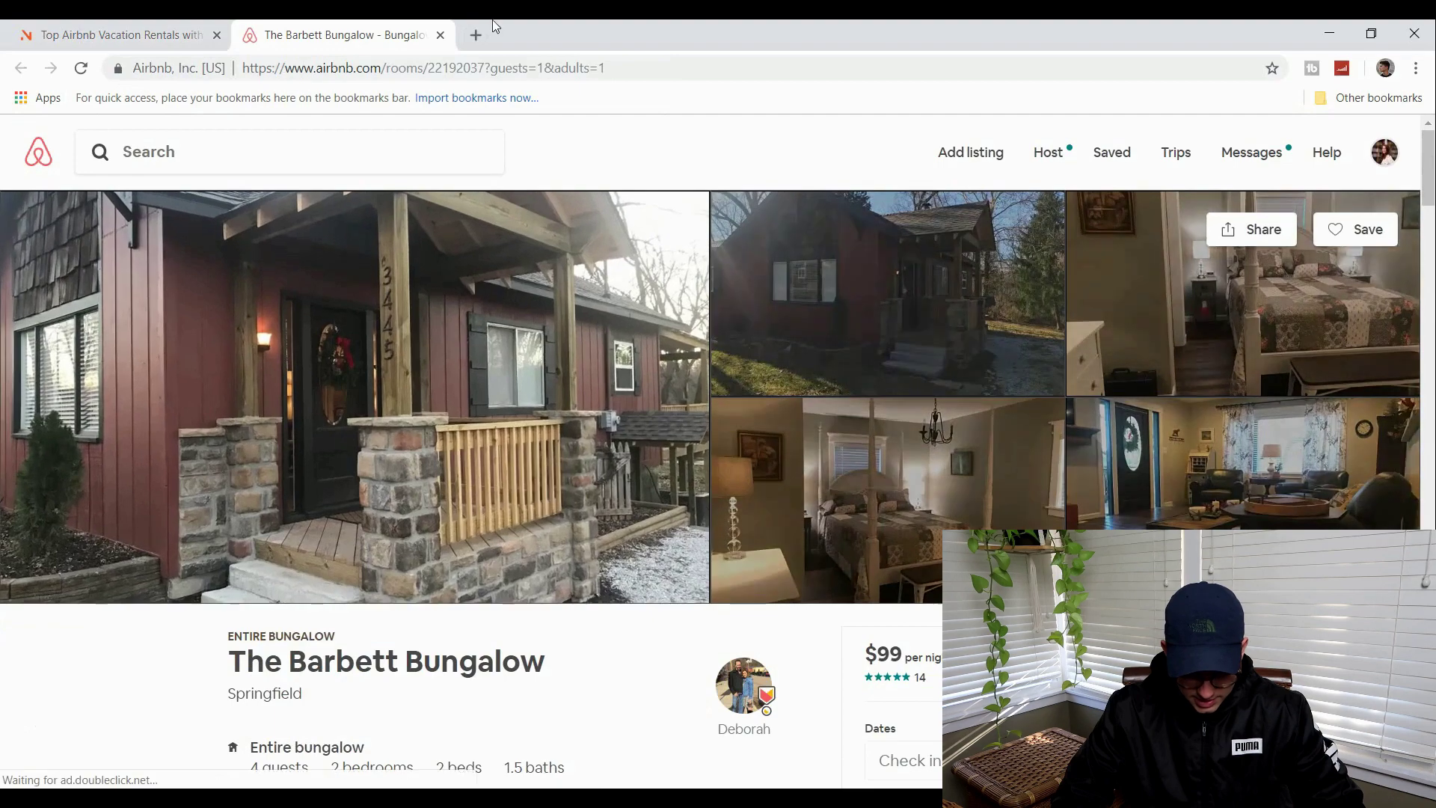
click(441, 36)
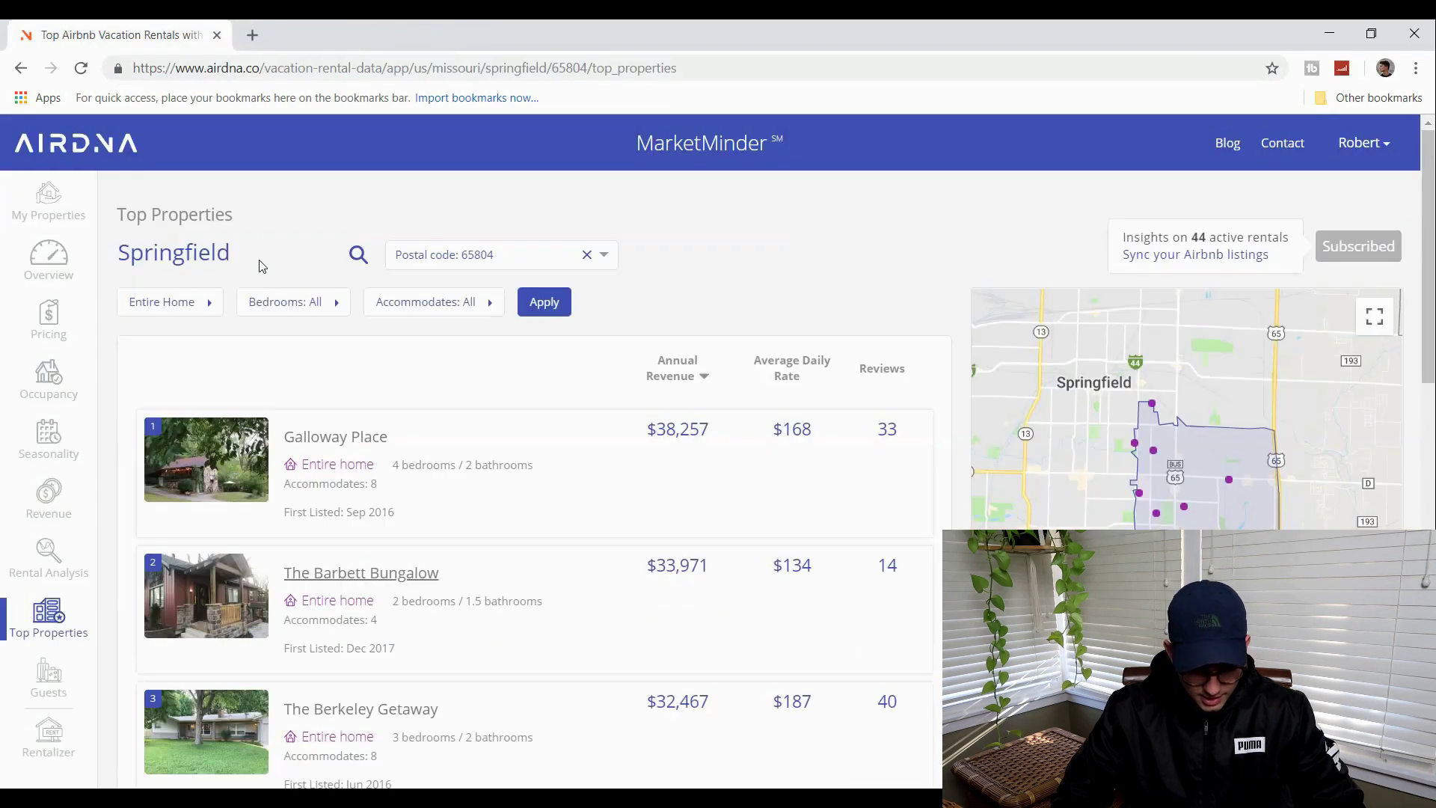
Step: Examine the top properties ranking down to the tenth rental and return to the start of the list
scroll(378, 580, down, 2)
scroll(378, 584, down, 2)
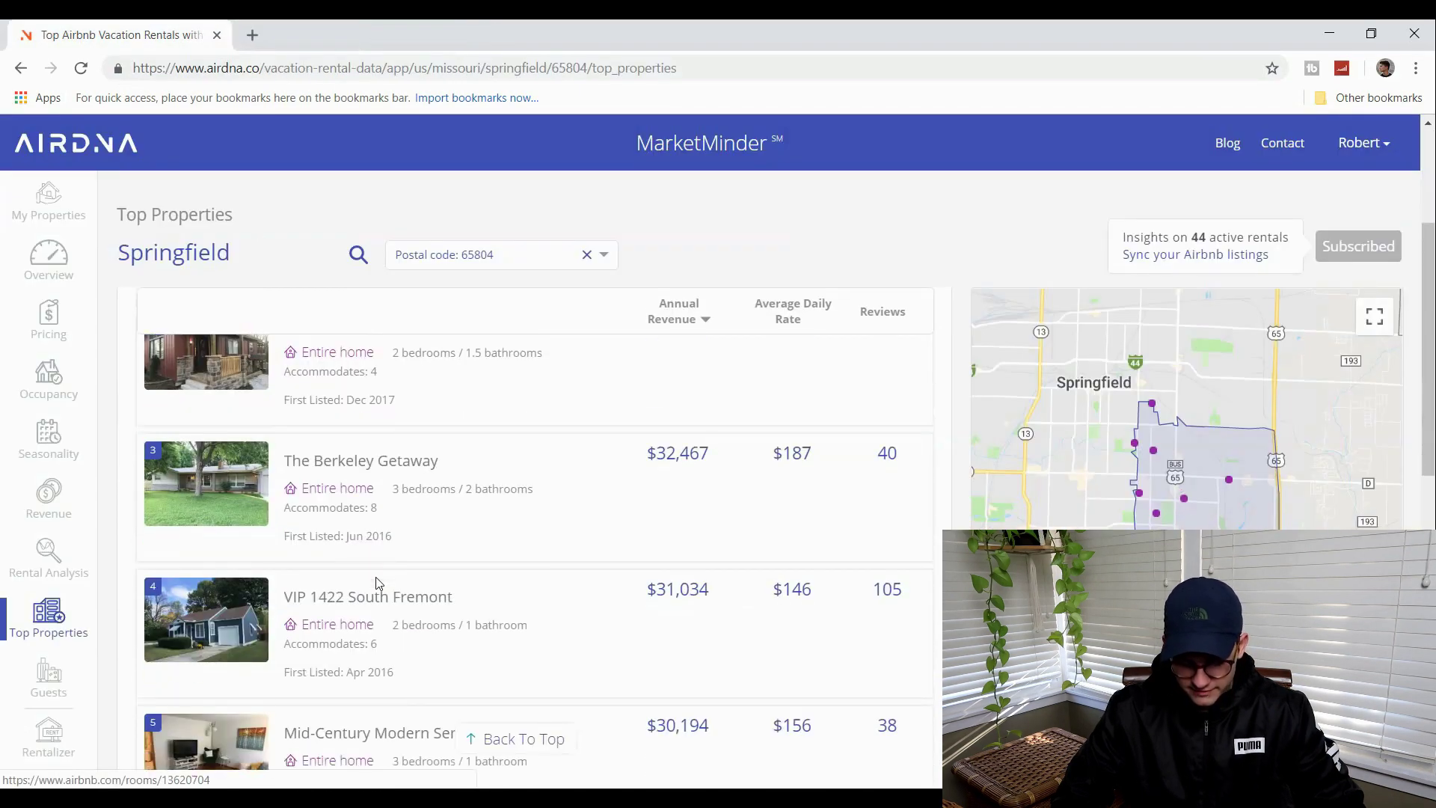
scroll(377, 583, down, 1)
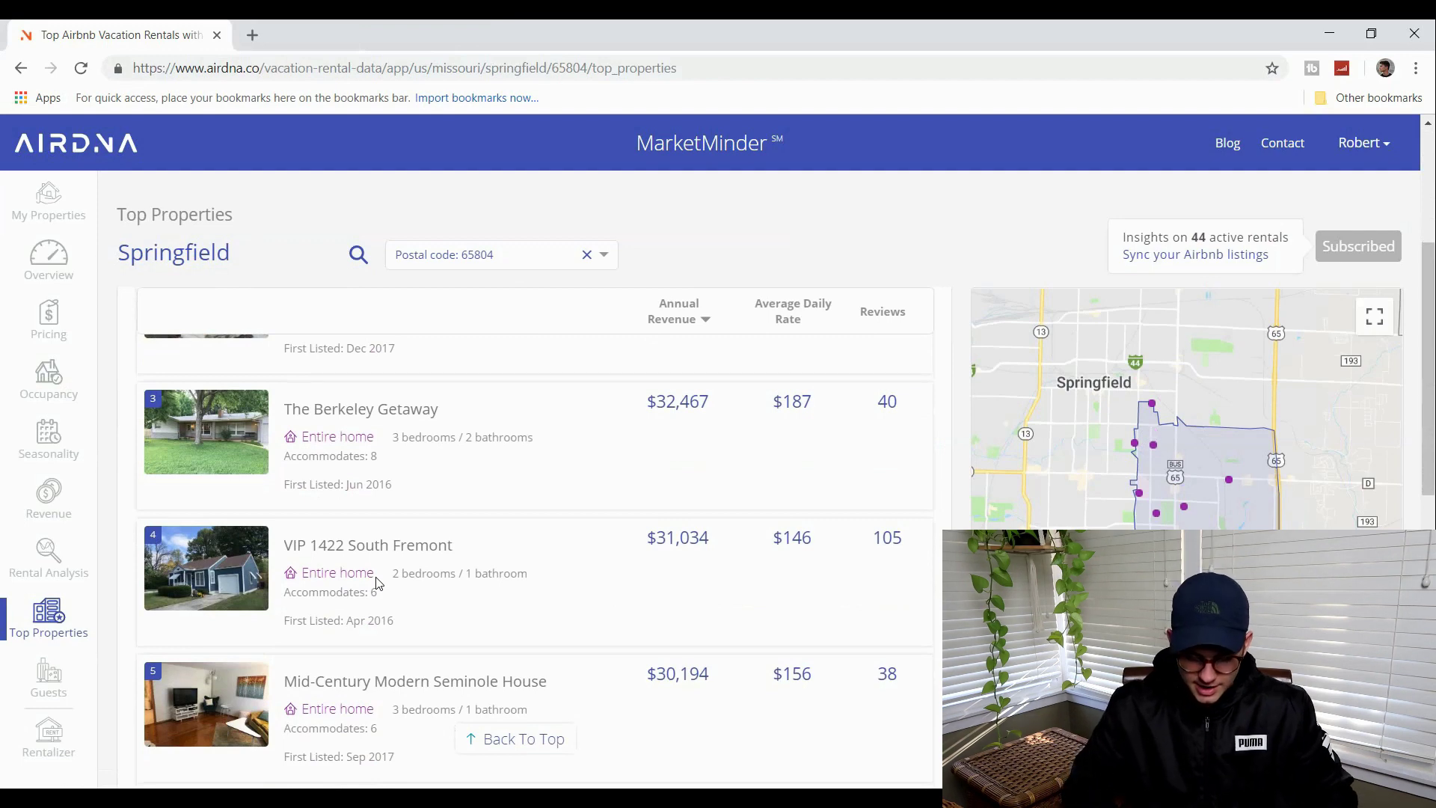
scroll(378, 583, down, 1)
scroll(378, 584, down, 2)
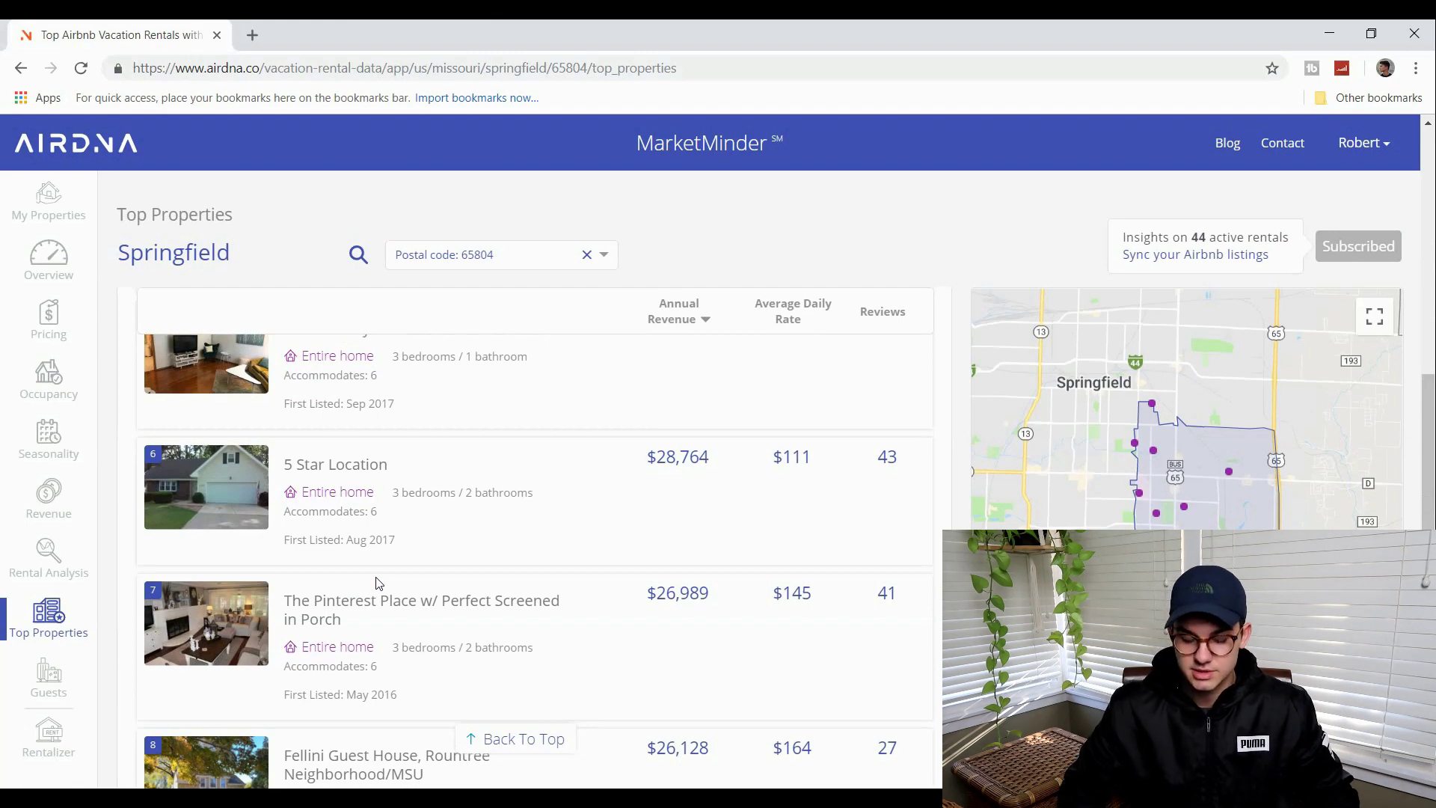
scroll(378, 583, down, 3)
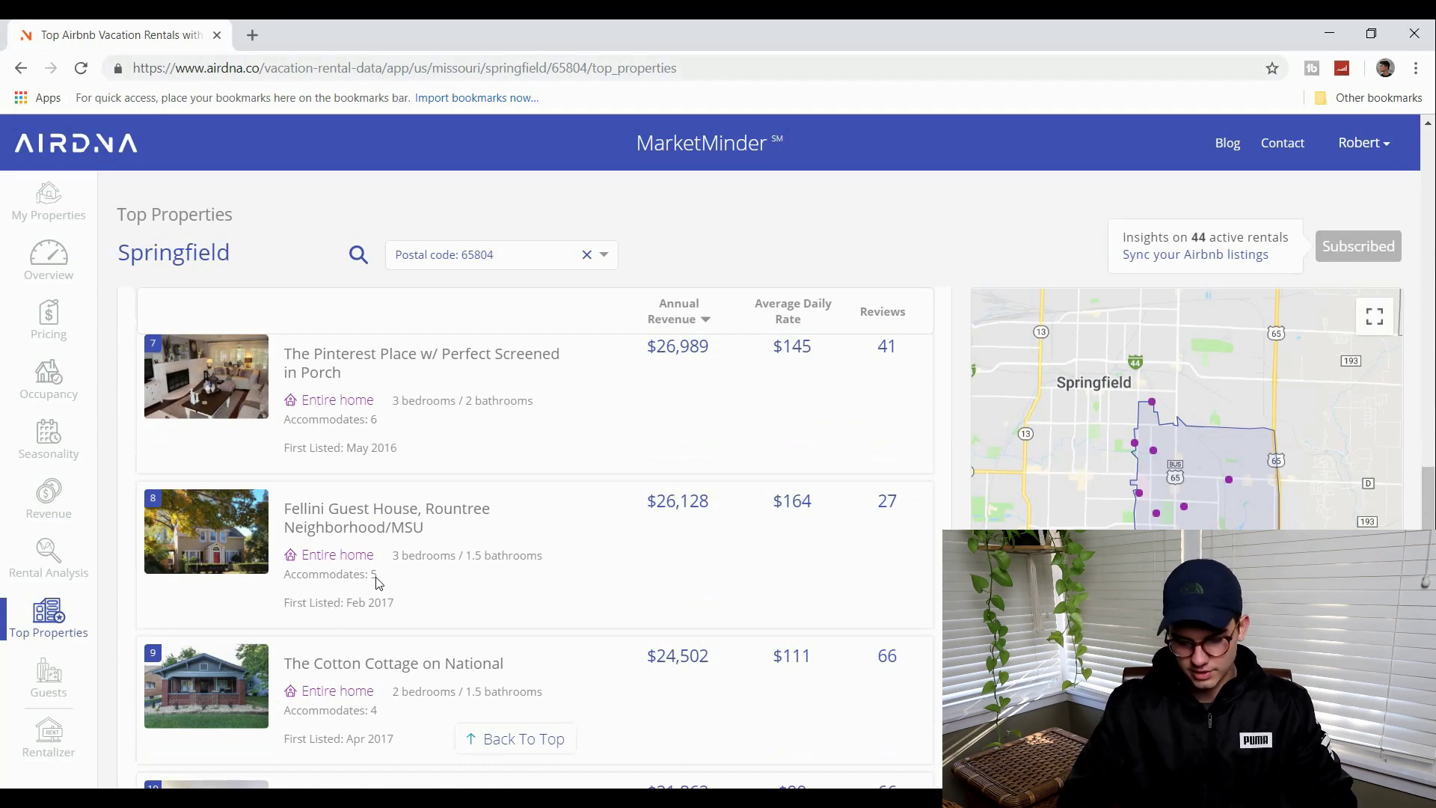
scroll(378, 584, down, 2)
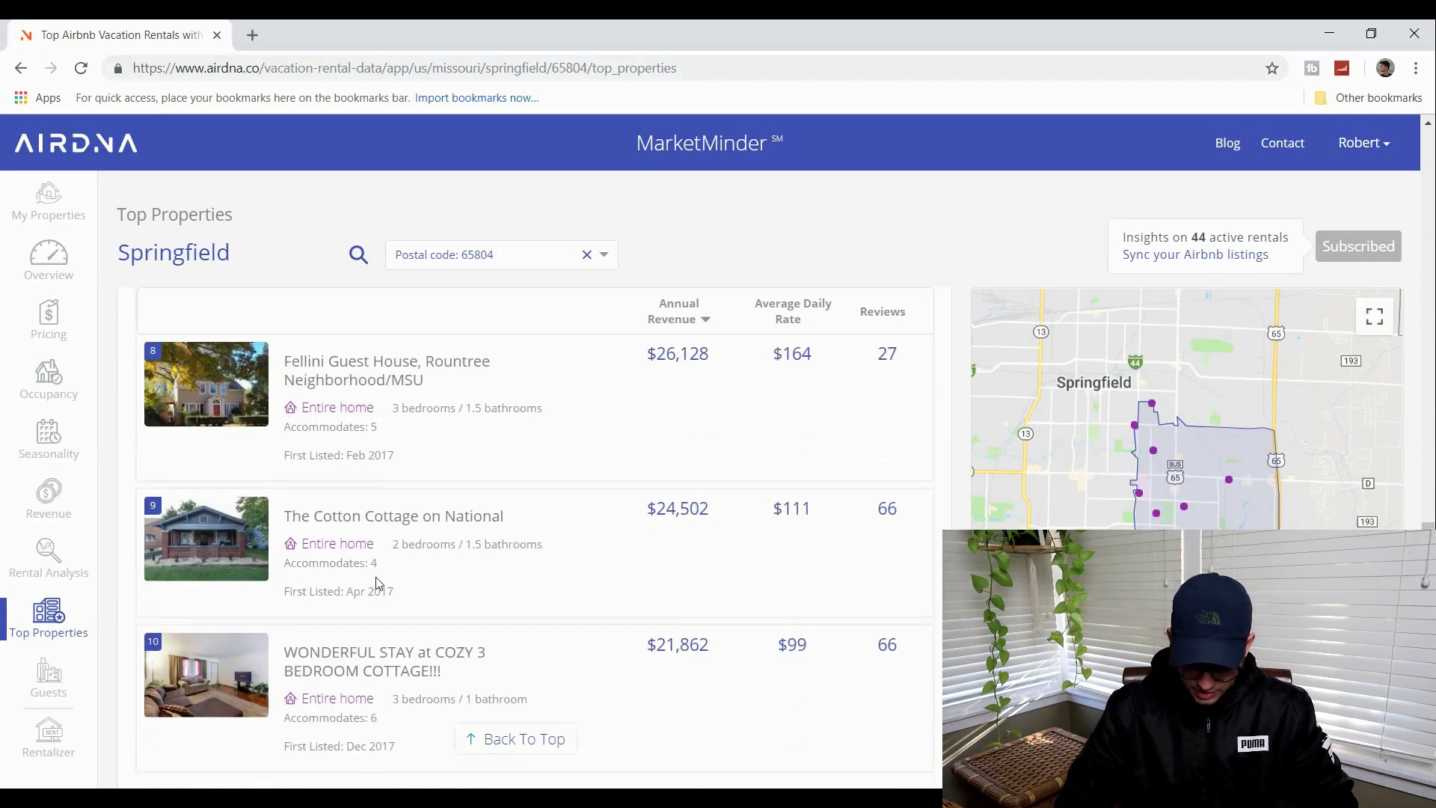
click(516, 739)
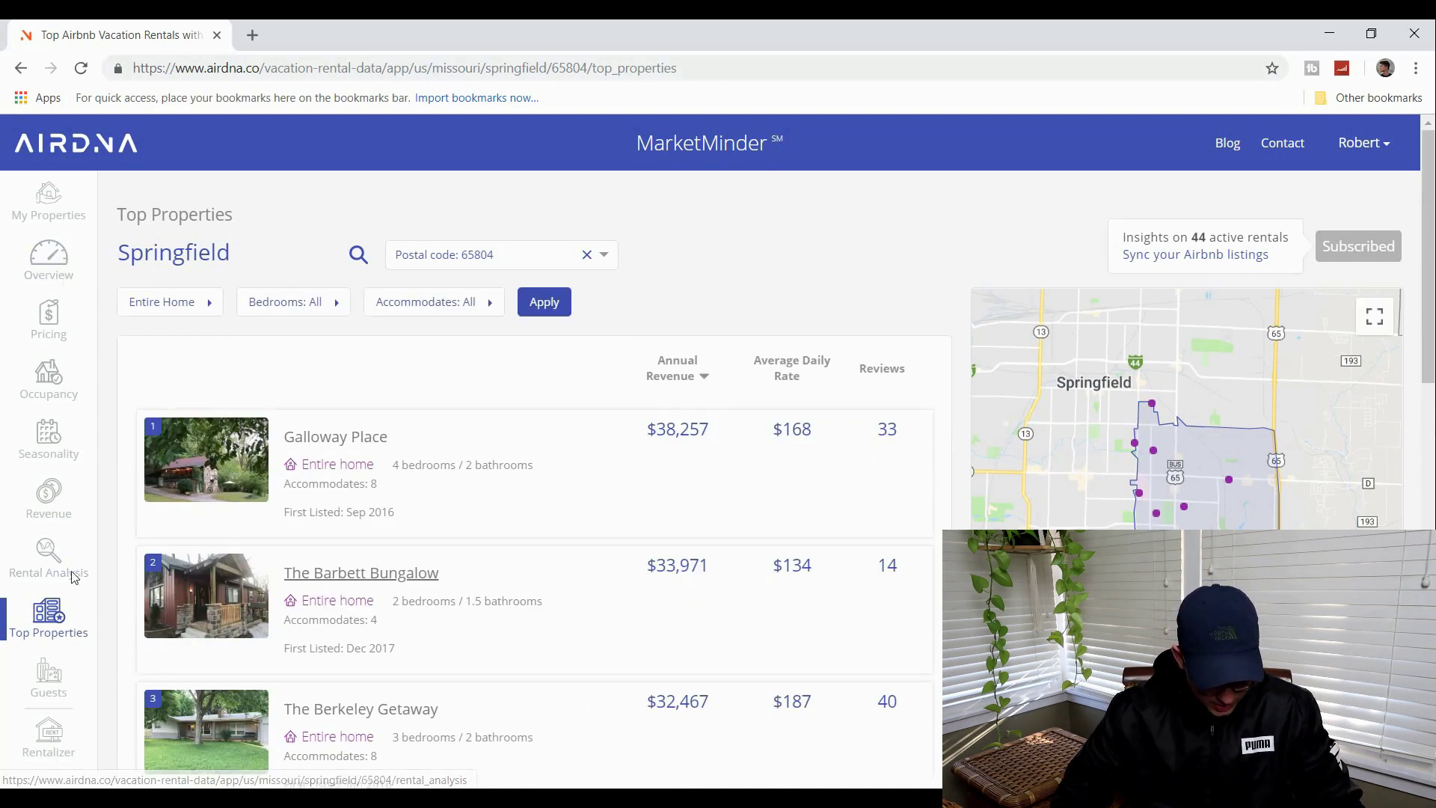
Step: View the rental analysis for postal code 65804, and examine the active rentals, rental growth and host statistics in the market overview
click(51, 551)
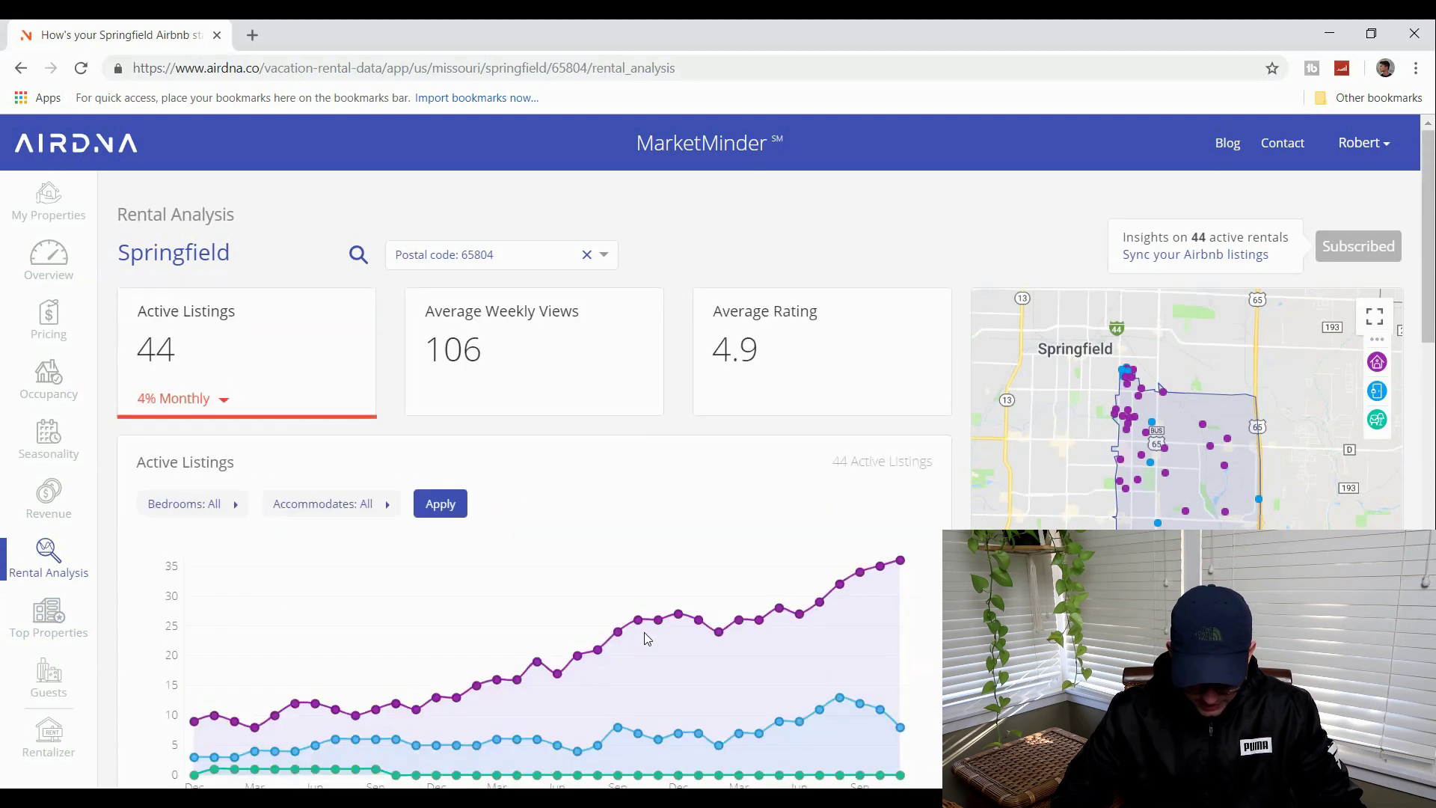
click(59, 256)
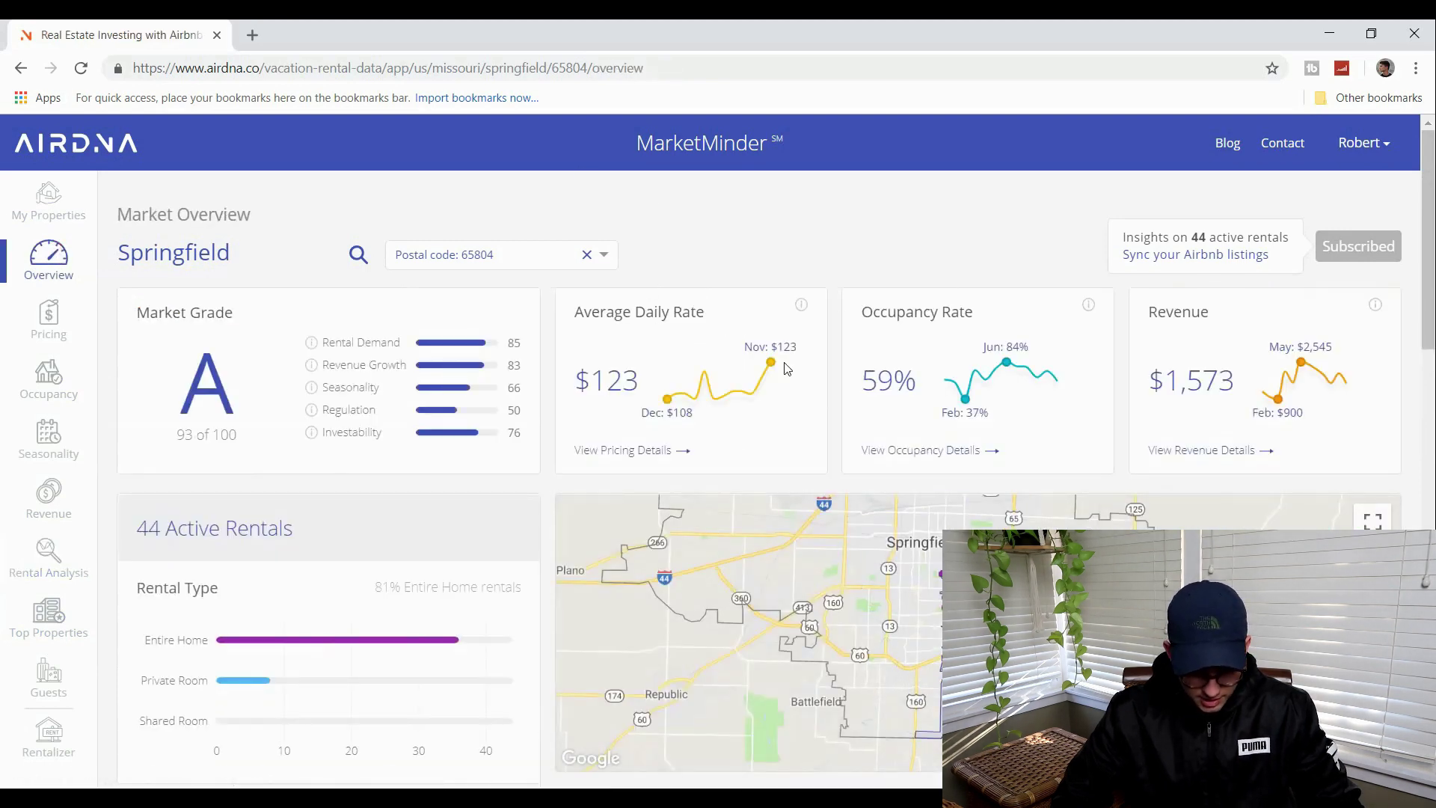
scroll(640, 493, down, 3)
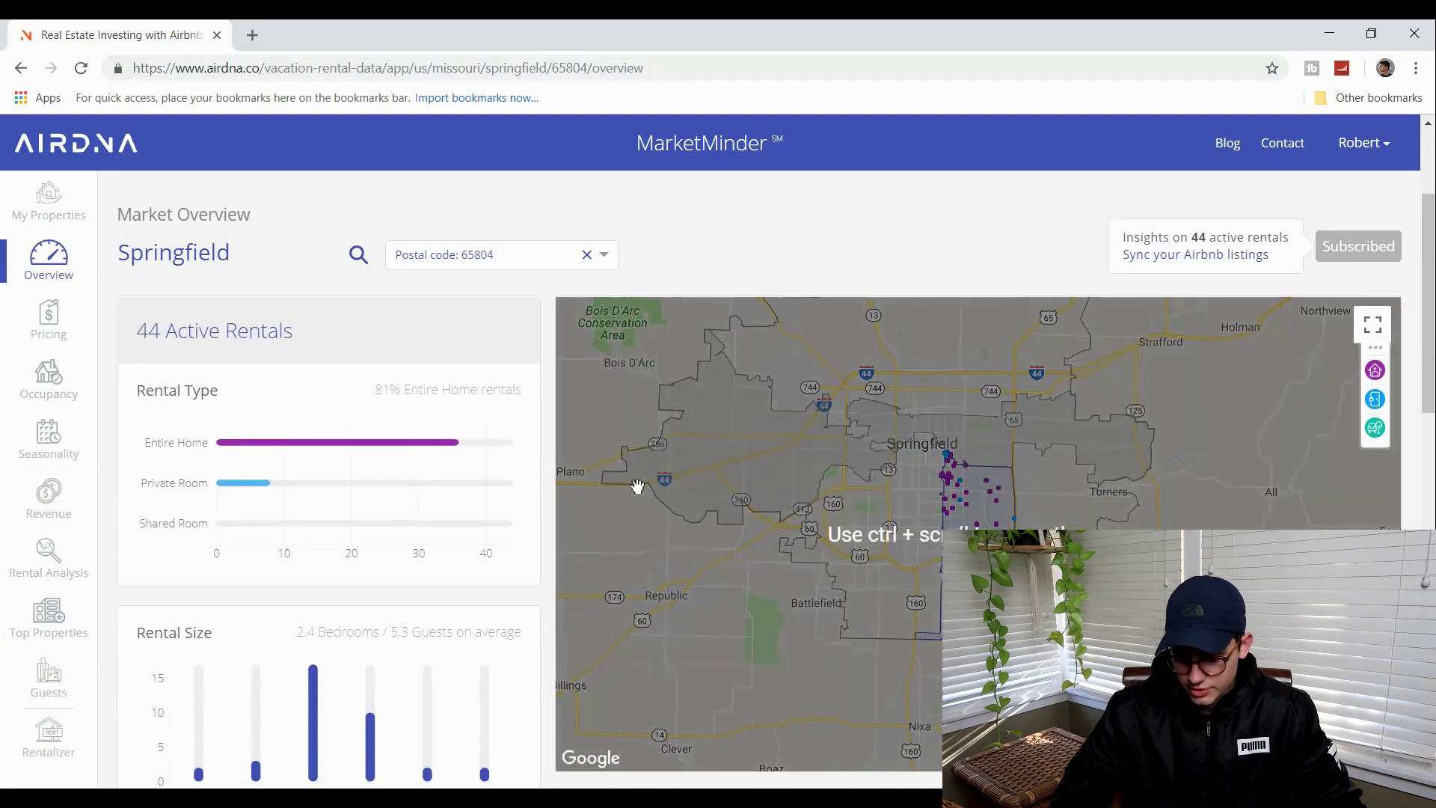
scroll(637, 486, up, 3)
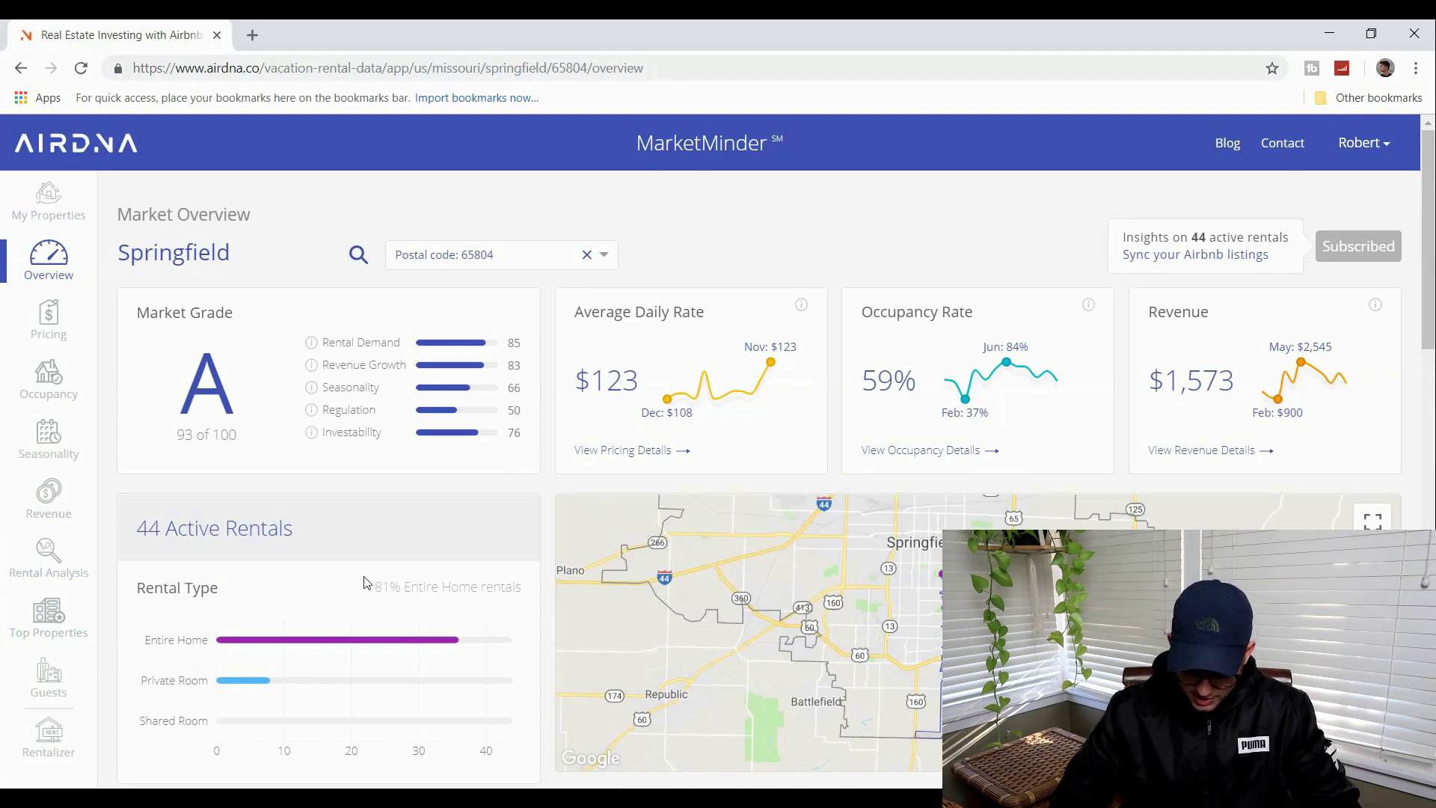
scroll(366, 582, down, 12)
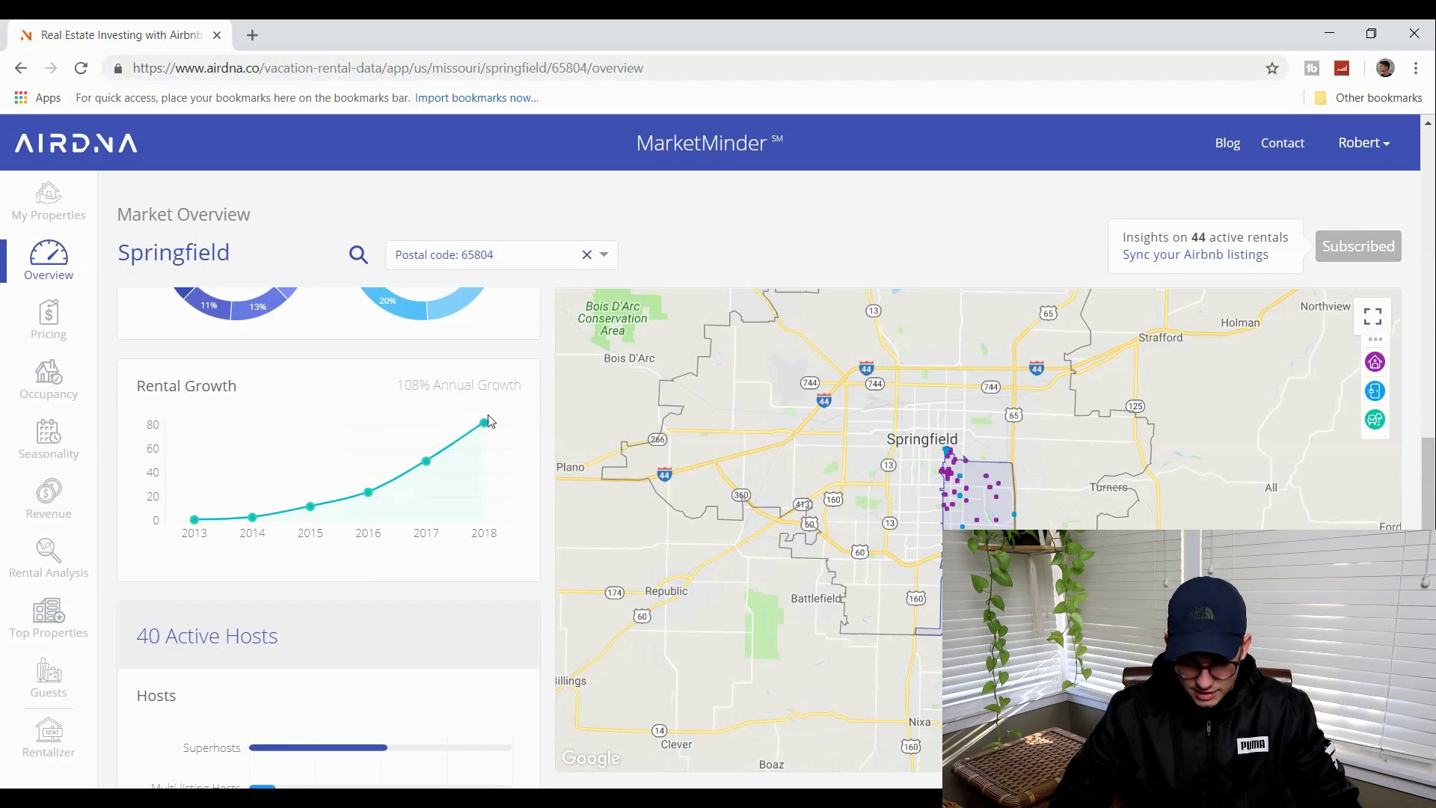
mouse_move(425, 462)
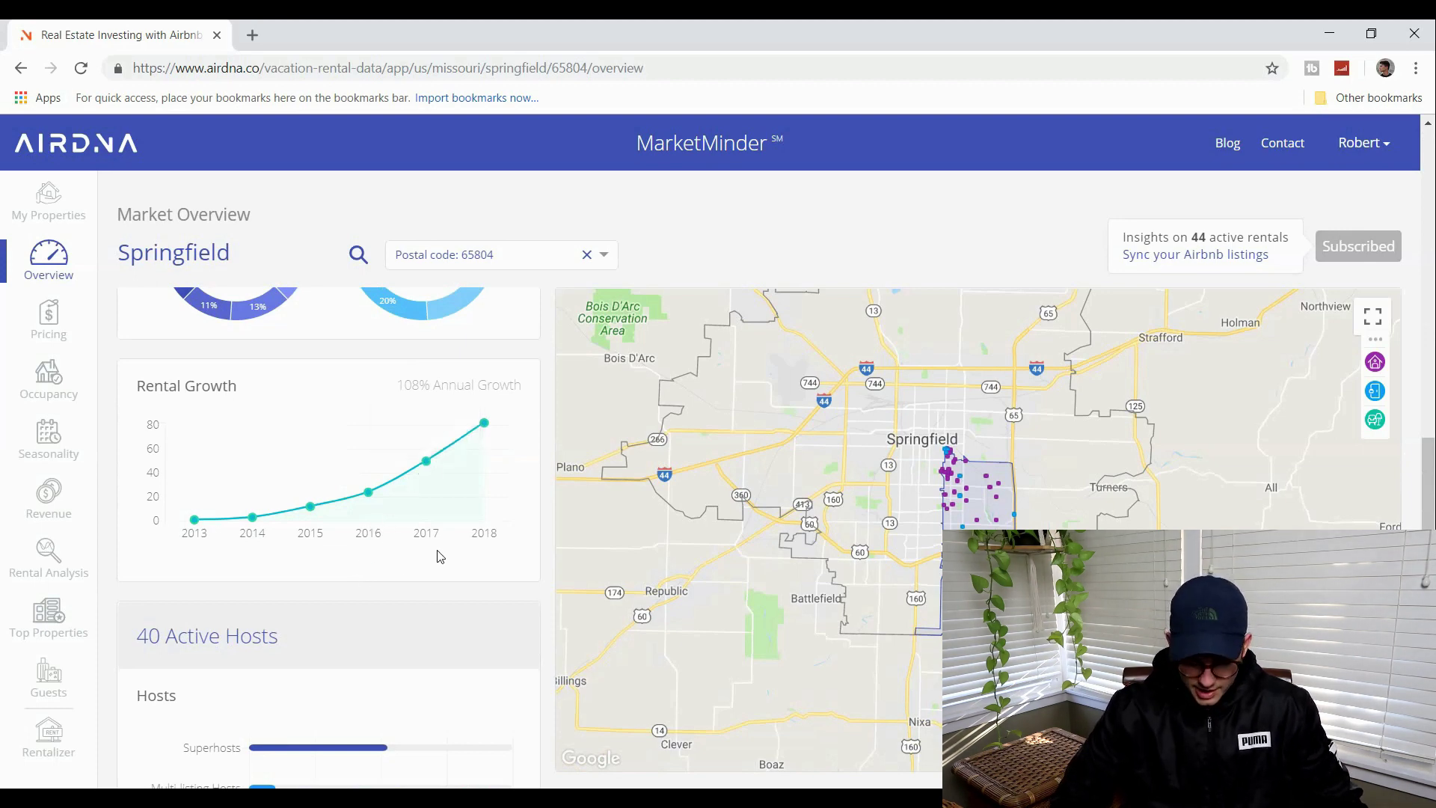
scroll(429, 586, down, 5)
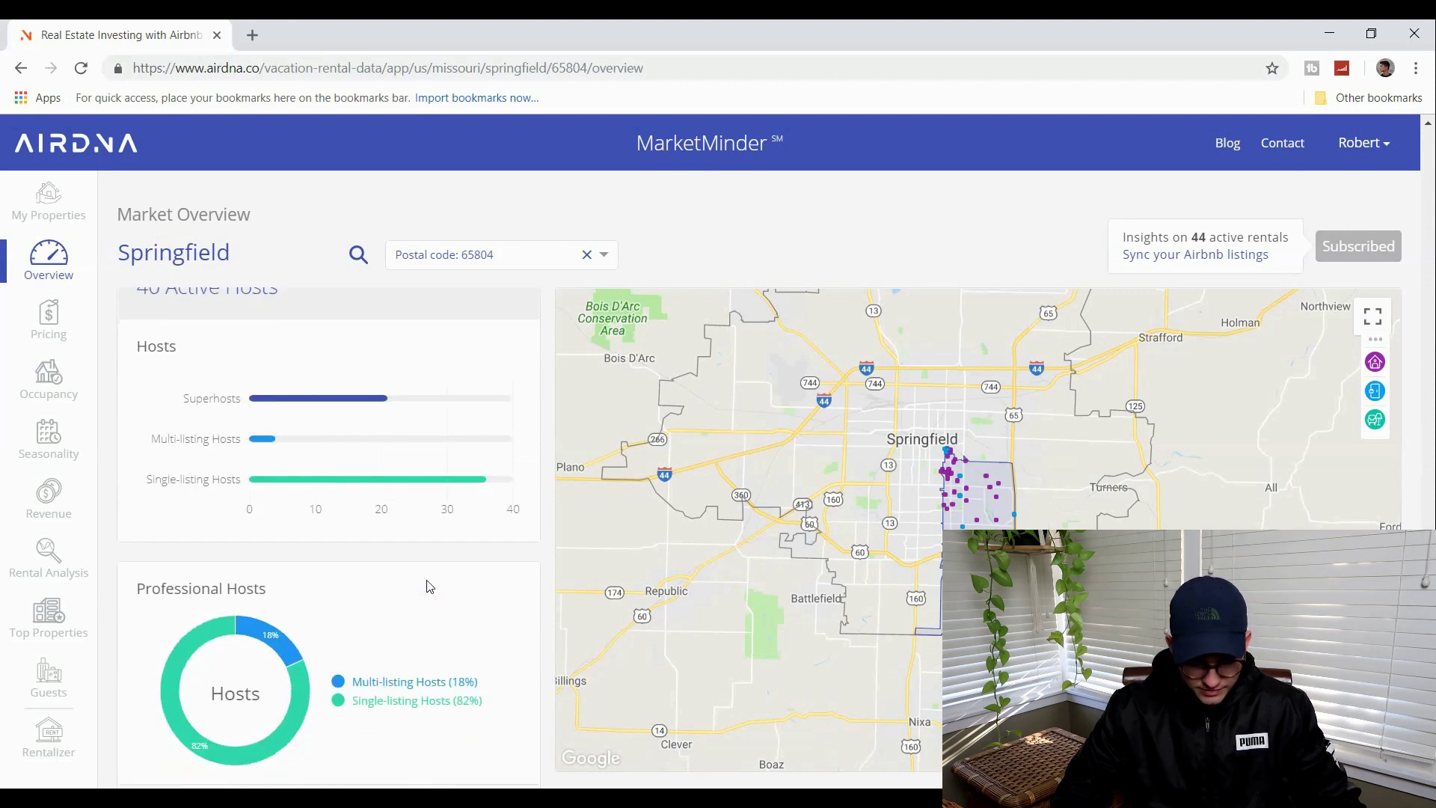
scroll(428, 586, up, 3)
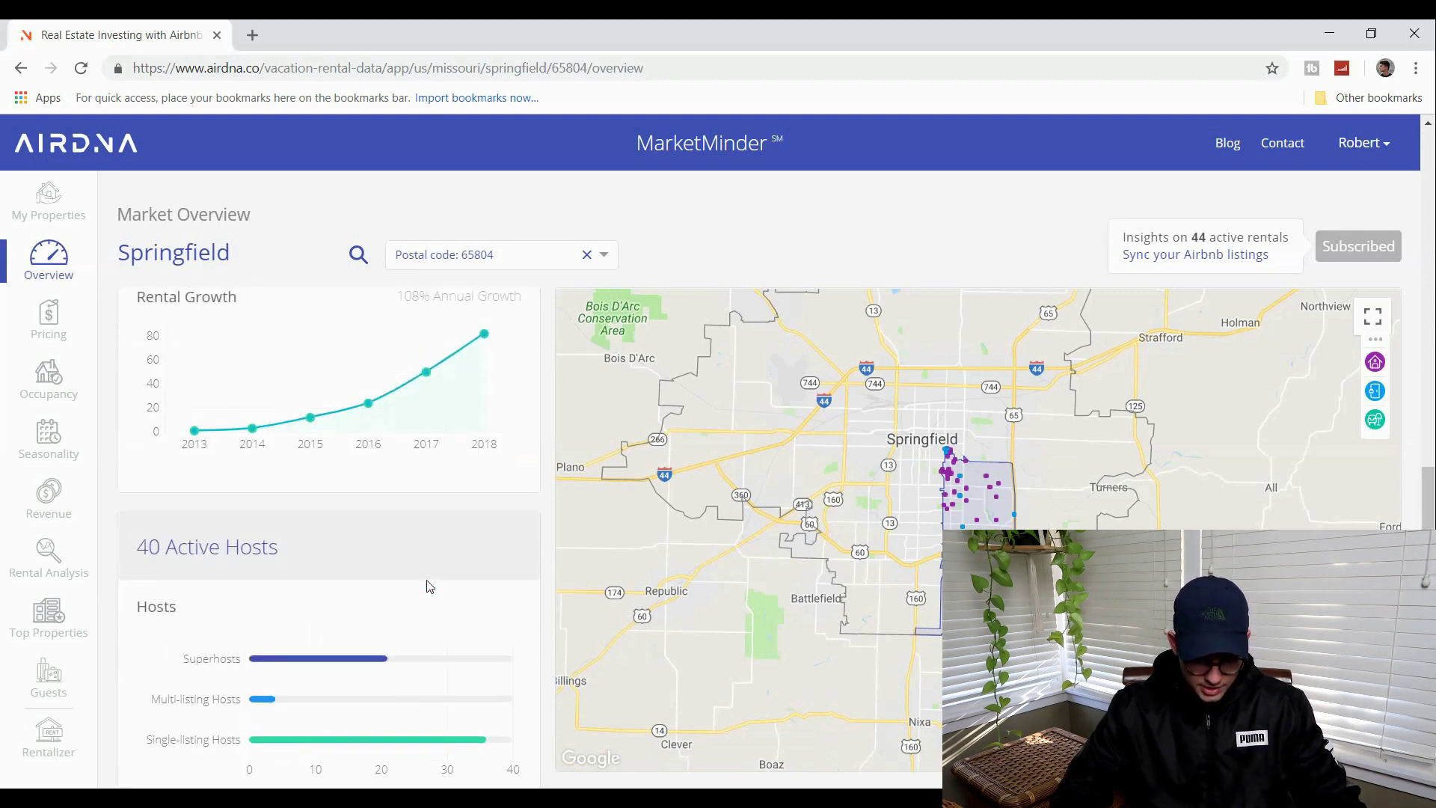
scroll(428, 583, down, 1)
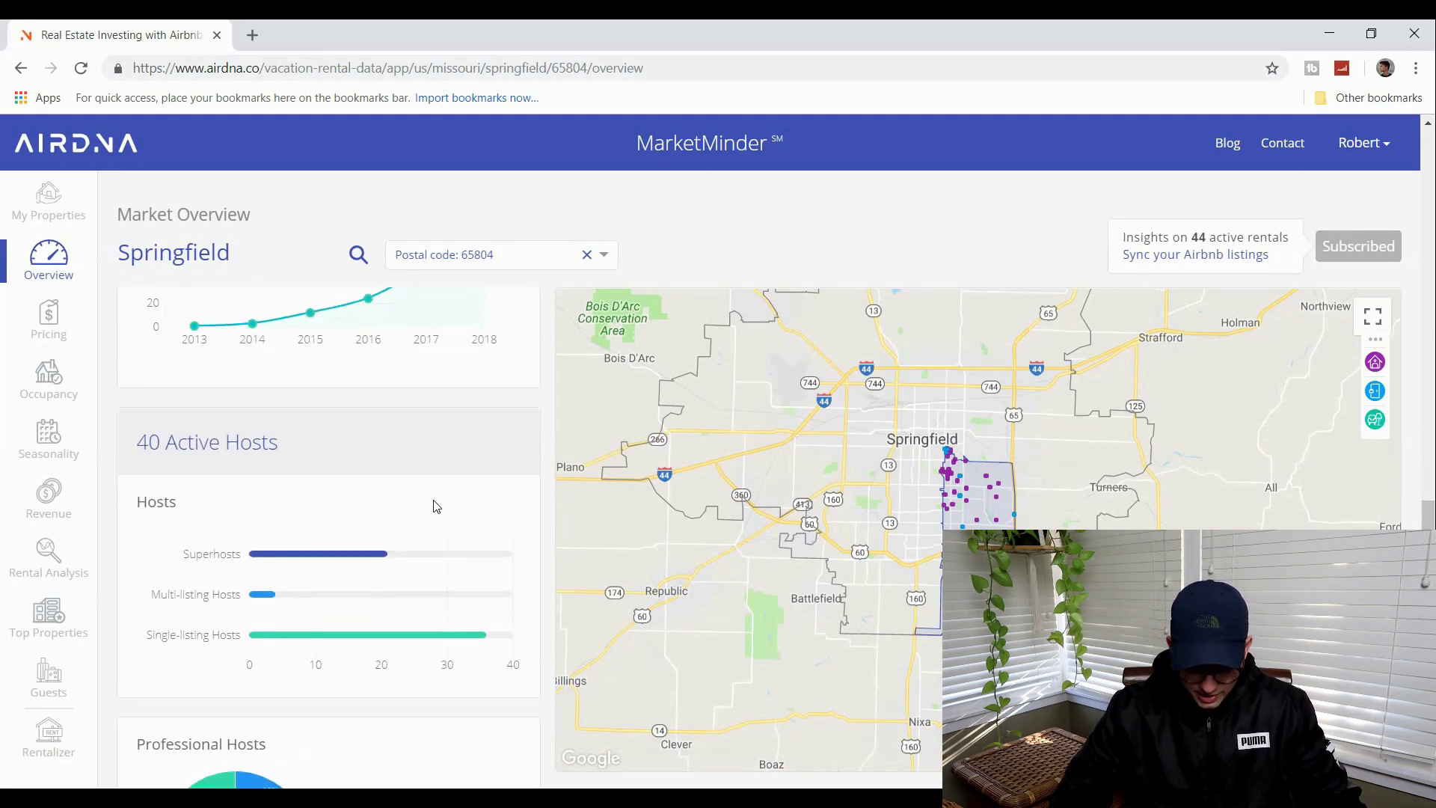
scroll(436, 503, up, 10)
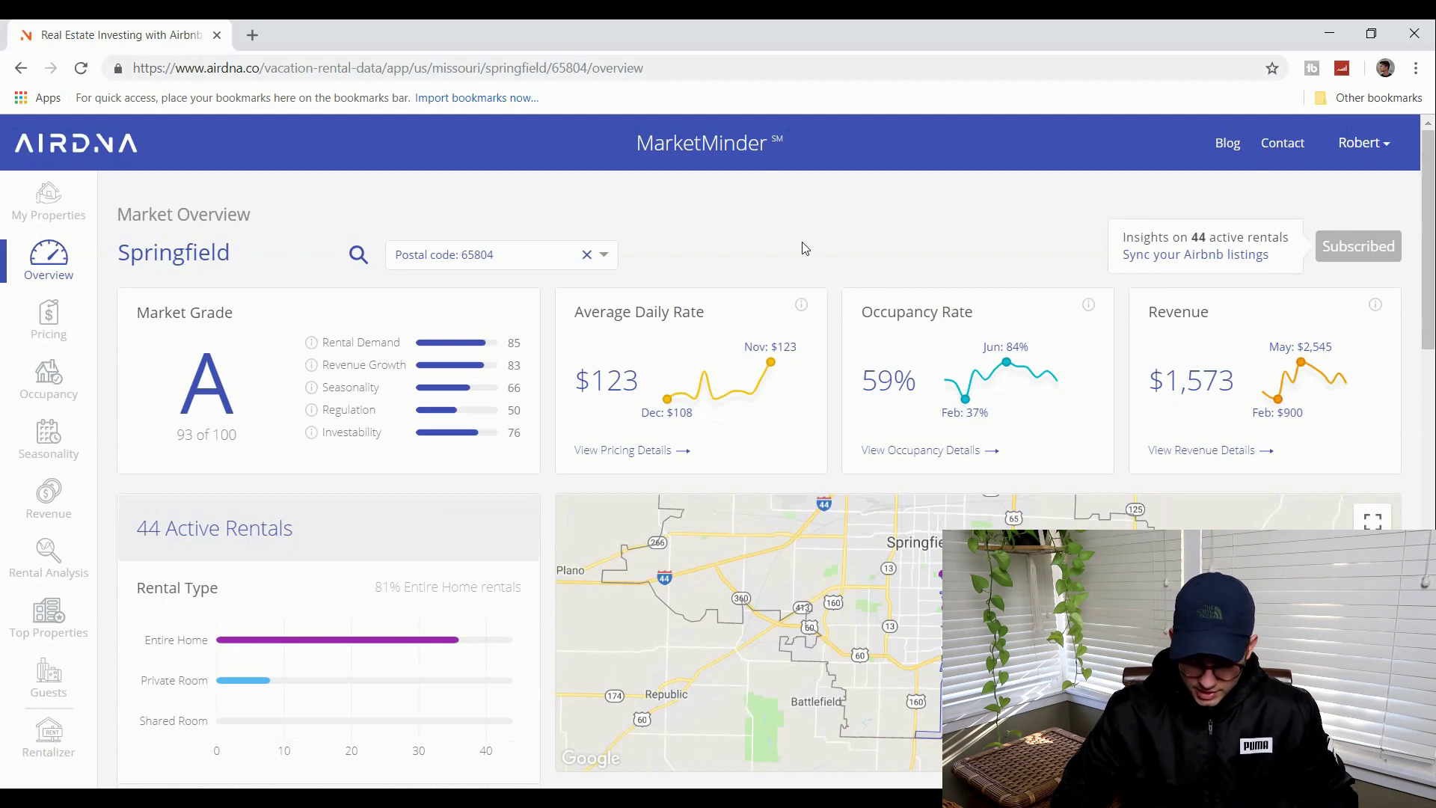
Step: Return to Springfield's top properties ranking and look over the highest-earning rentals
click(48, 613)
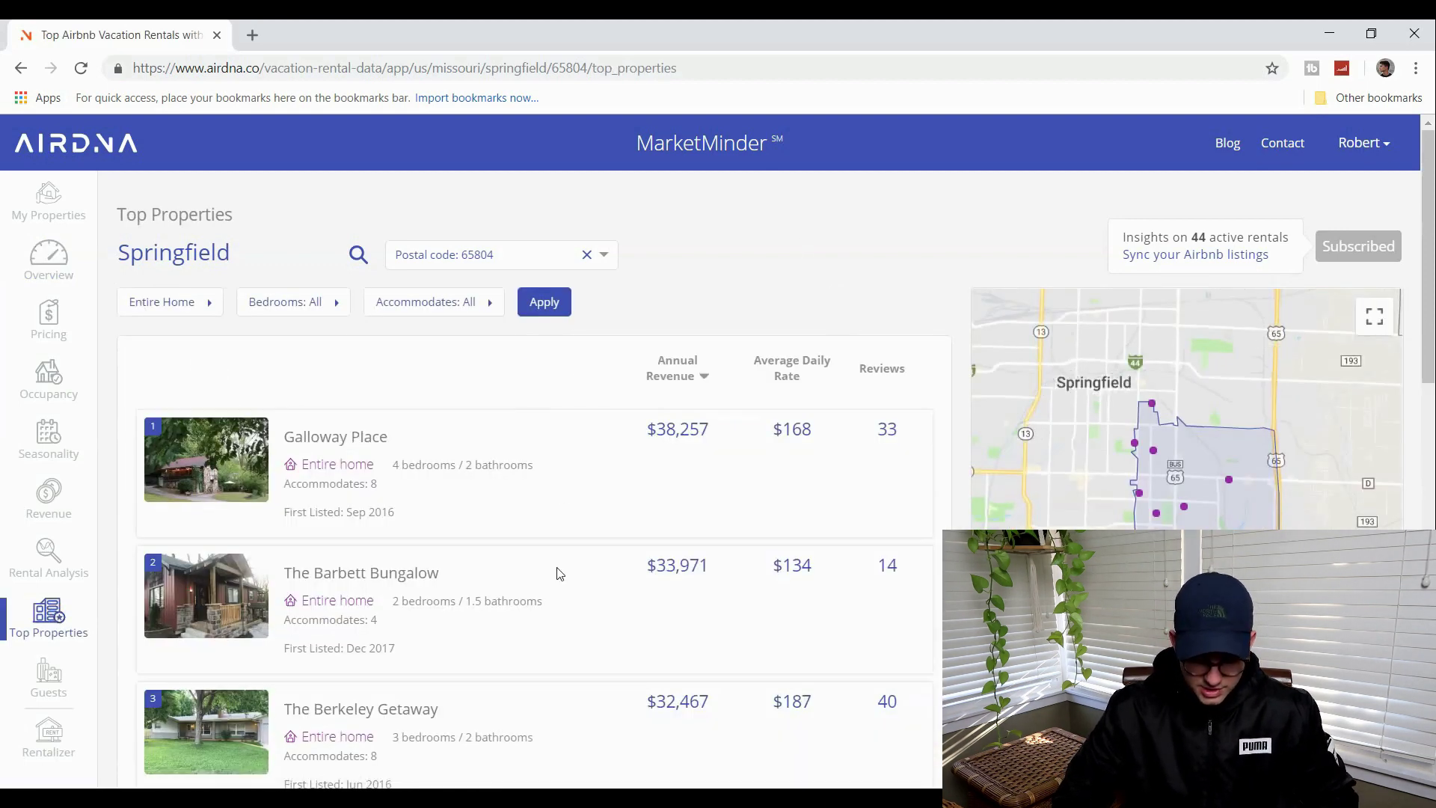
scroll(560, 574, down, 2)
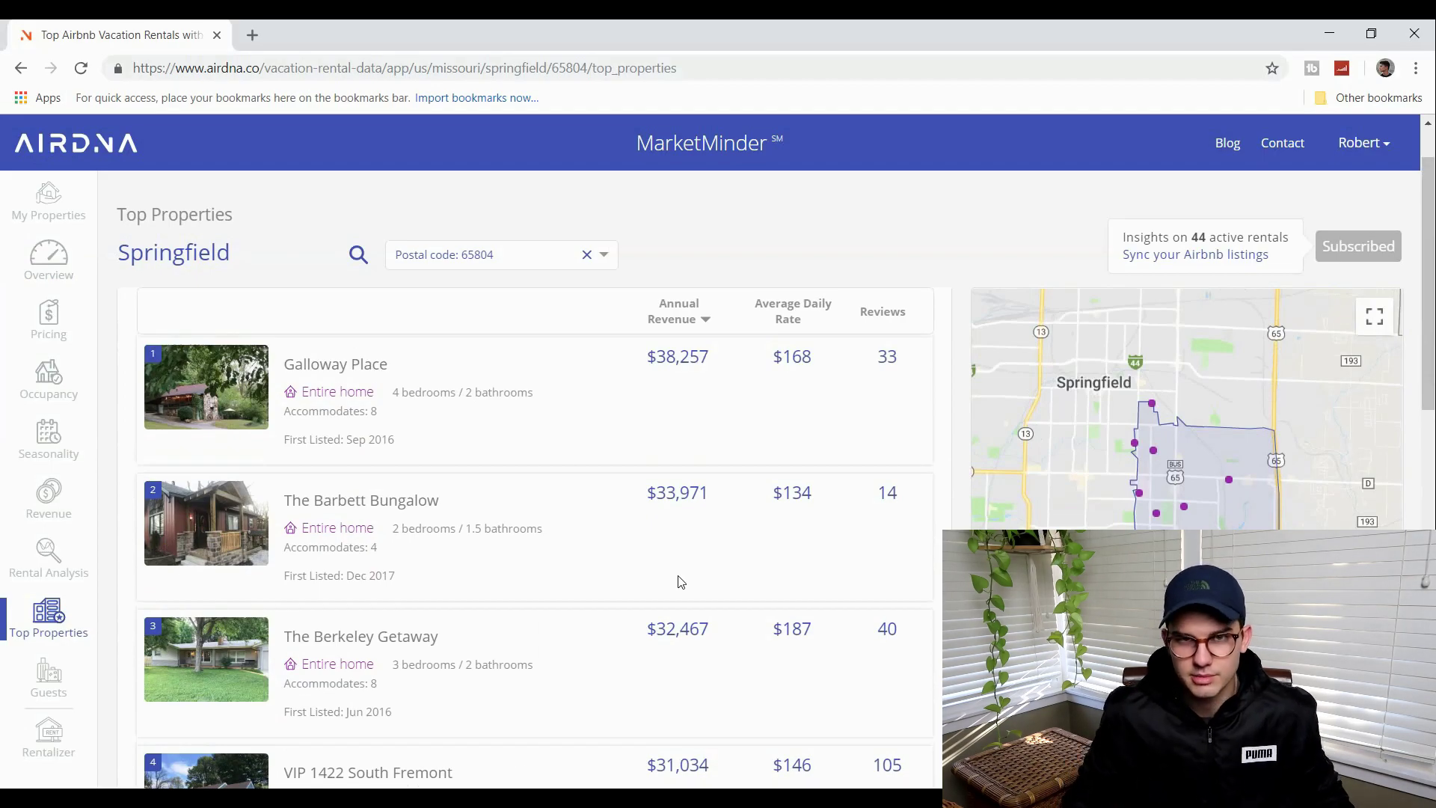